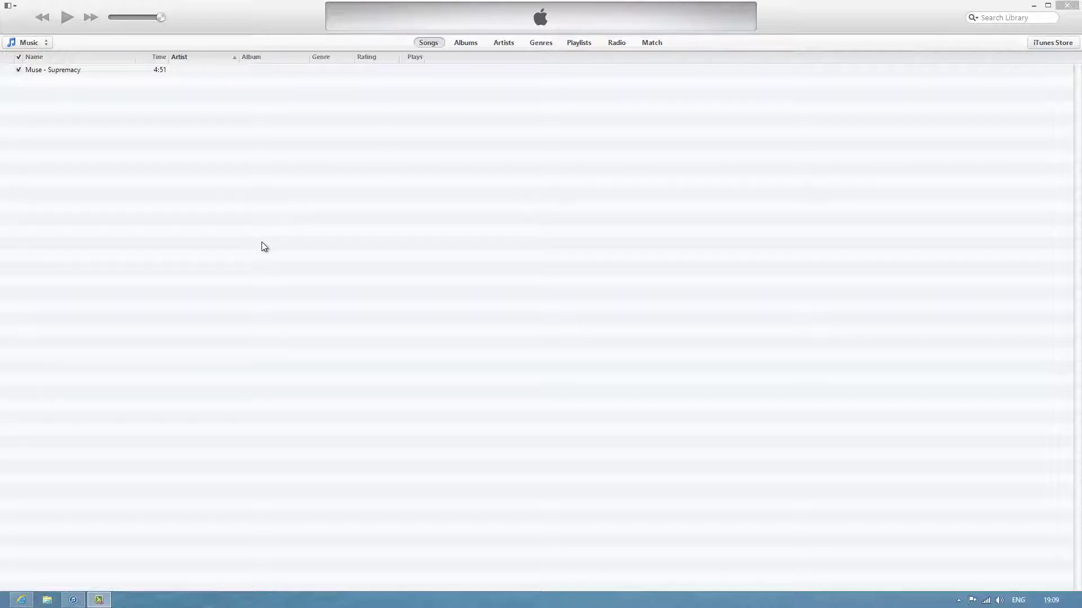
pyautogui.click(32, 122)
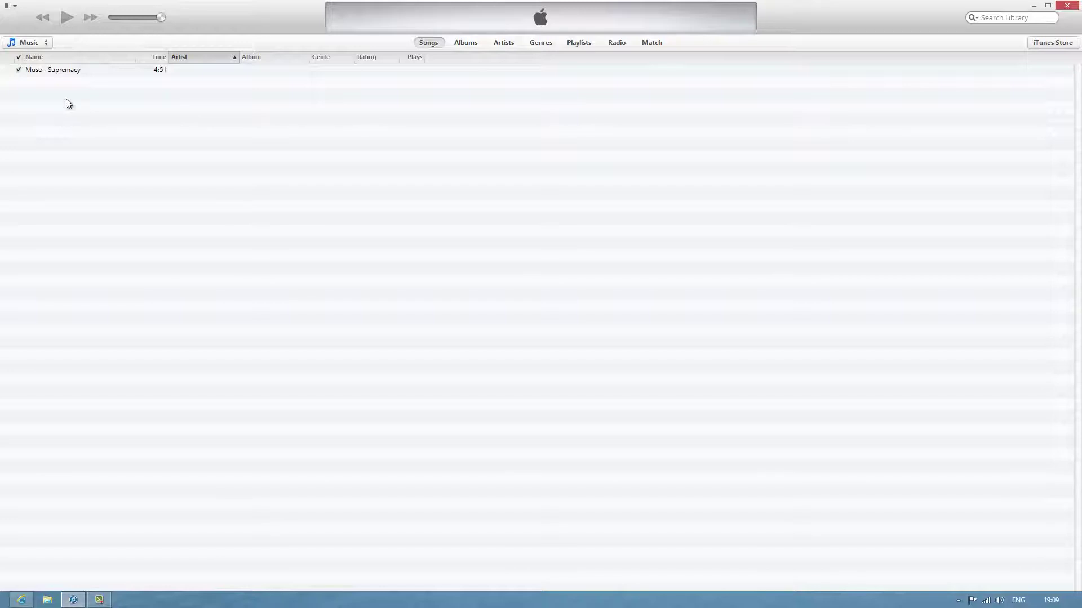
pyautogui.click(59, 71)
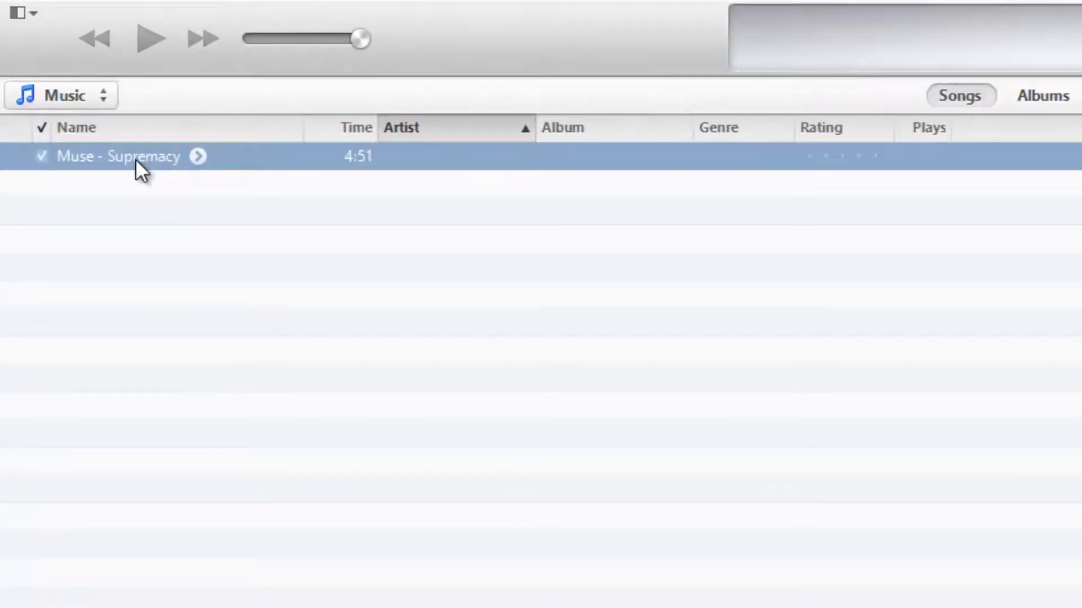
pyautogui.rightClick(135, 158)
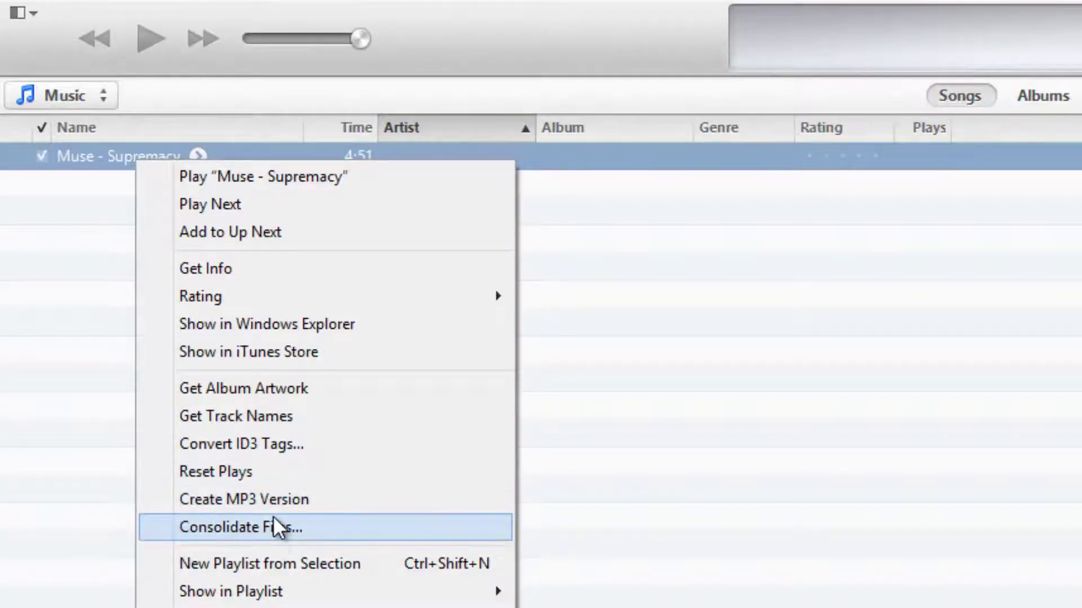
pyautogui.click(662, 510)
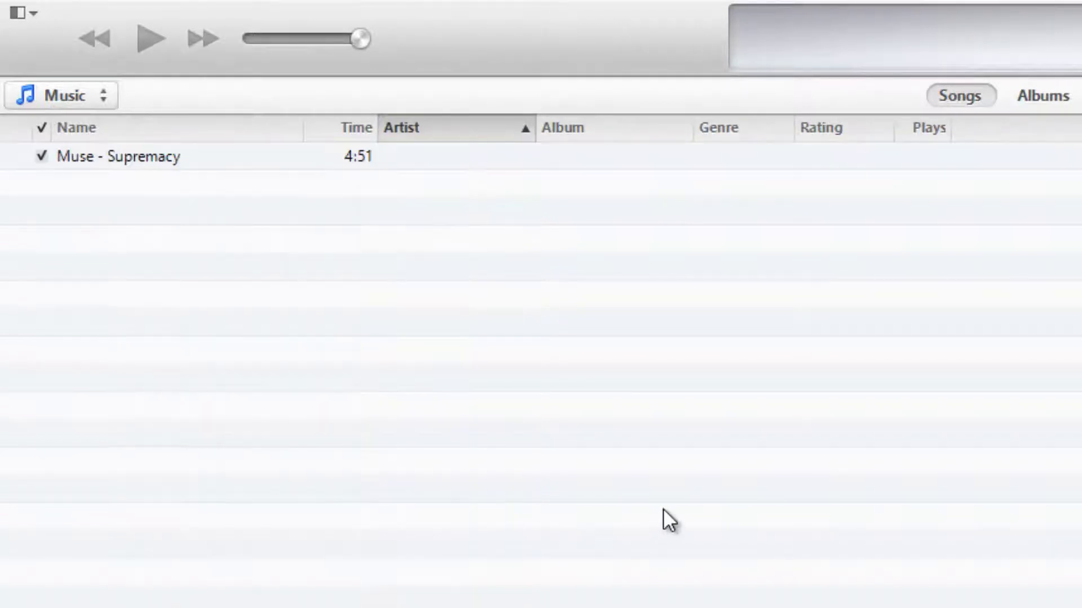
# Step: Set the import settings in the preferences to AAC Encoder with the iTunes Plus setting
pyautogui.press('alt')
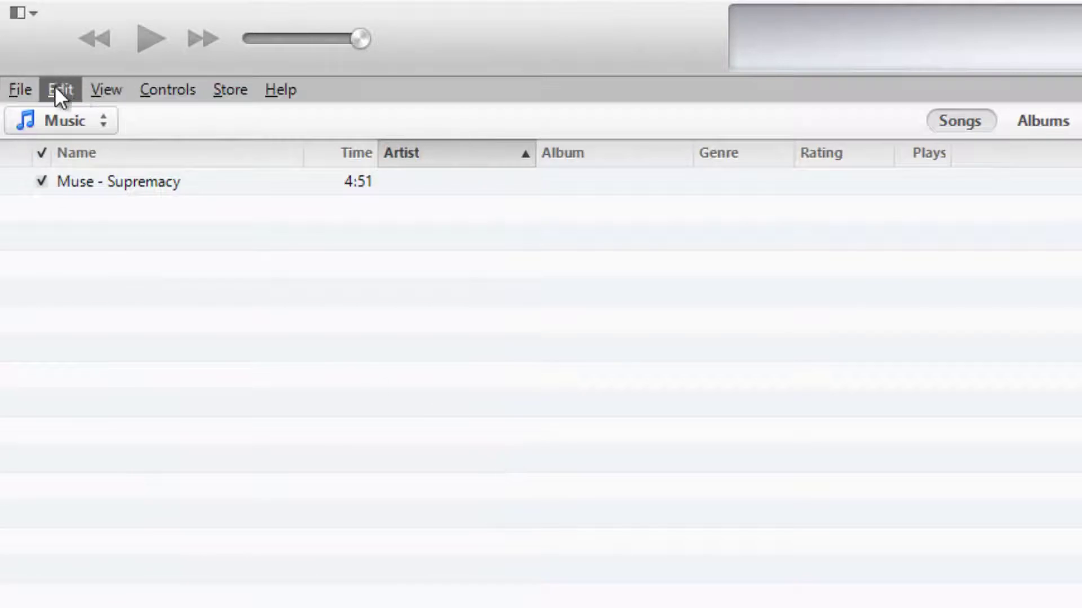
pyautogui.click(73, 91)
pyautogui.click(137, 358)
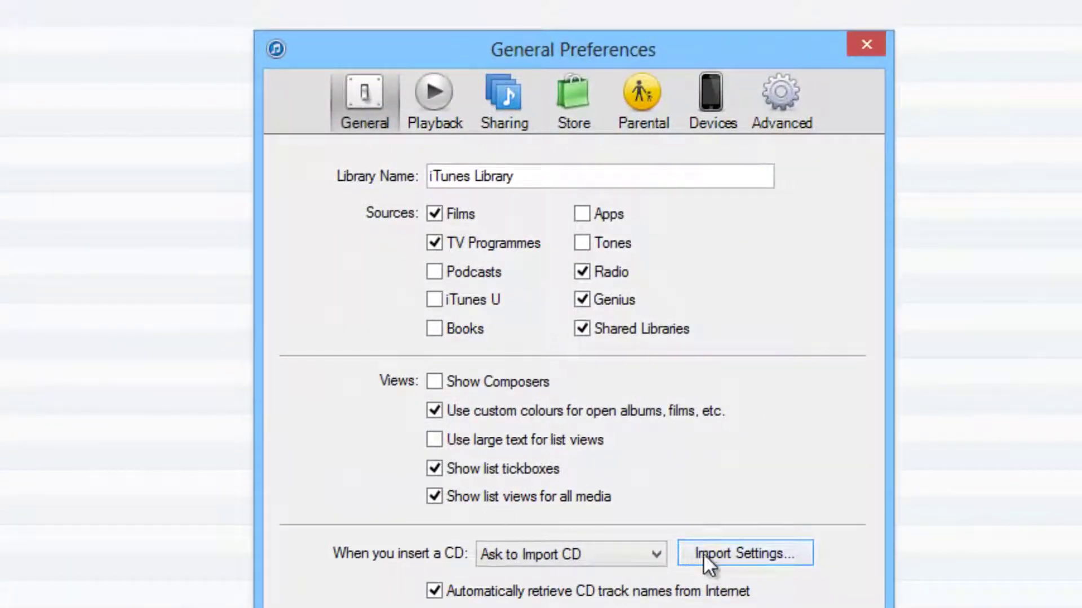
pyautogui.click(703, 553)
pyautogui.click(522, 218)
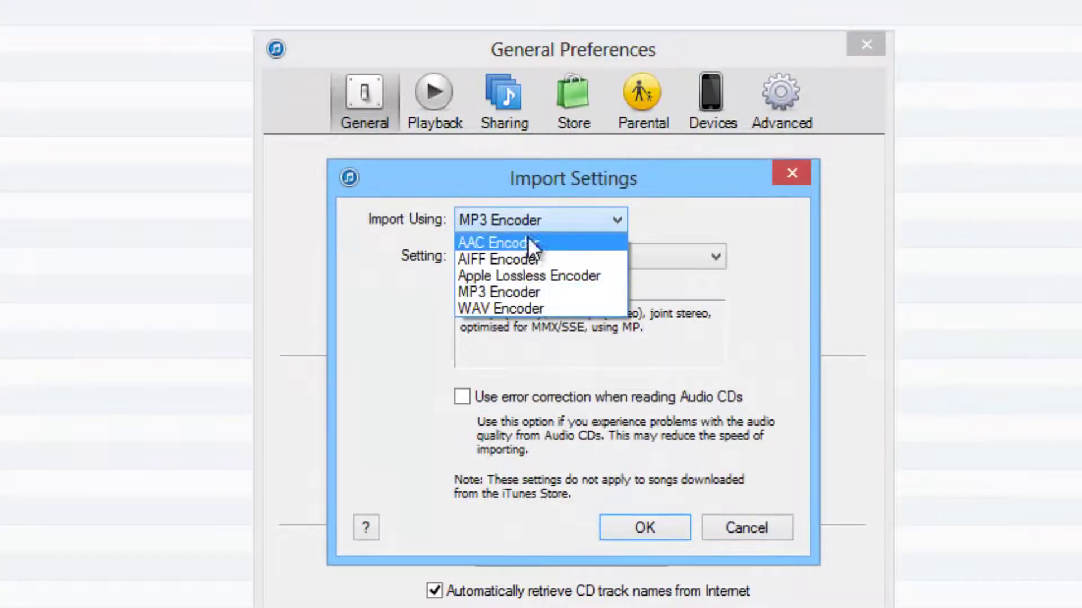
pyautogui.click(527, 244)
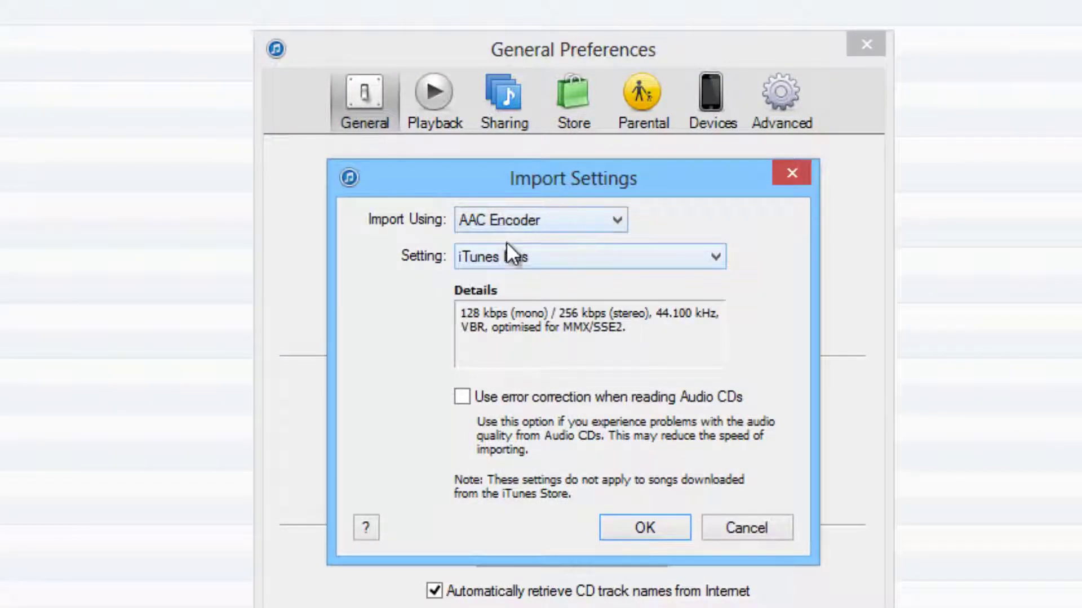
pyautogui.click(553, 256)
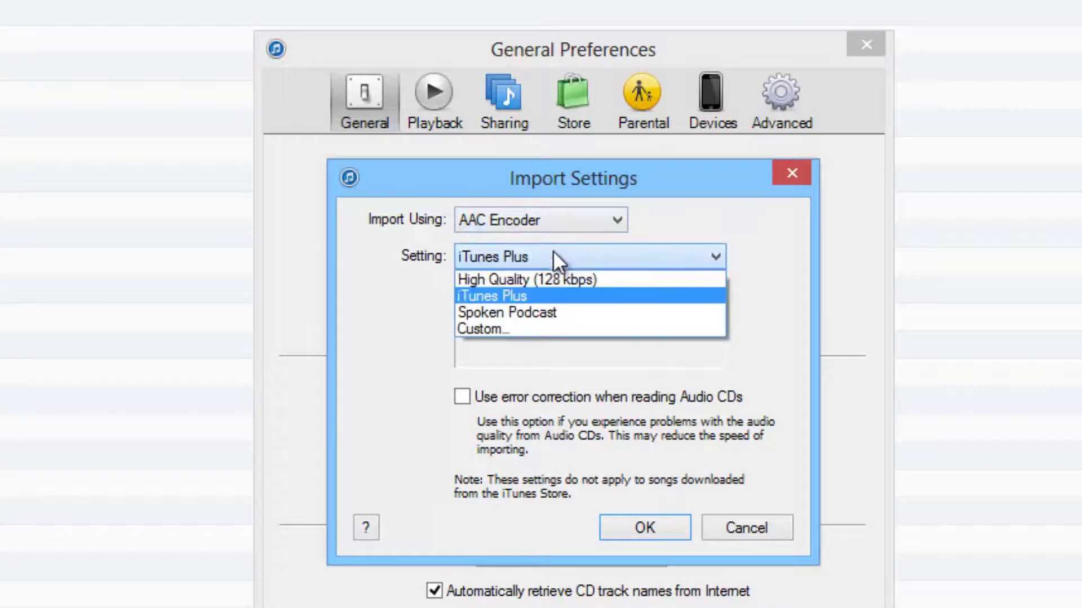
pyautogui.click(543, 297)
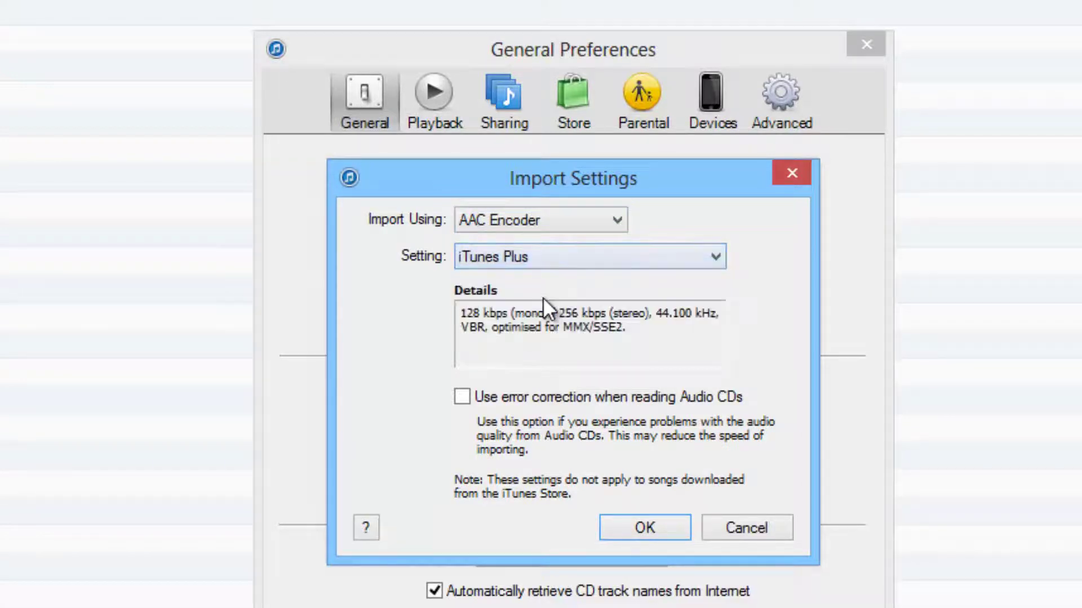
pyautogui.click(645, 529)
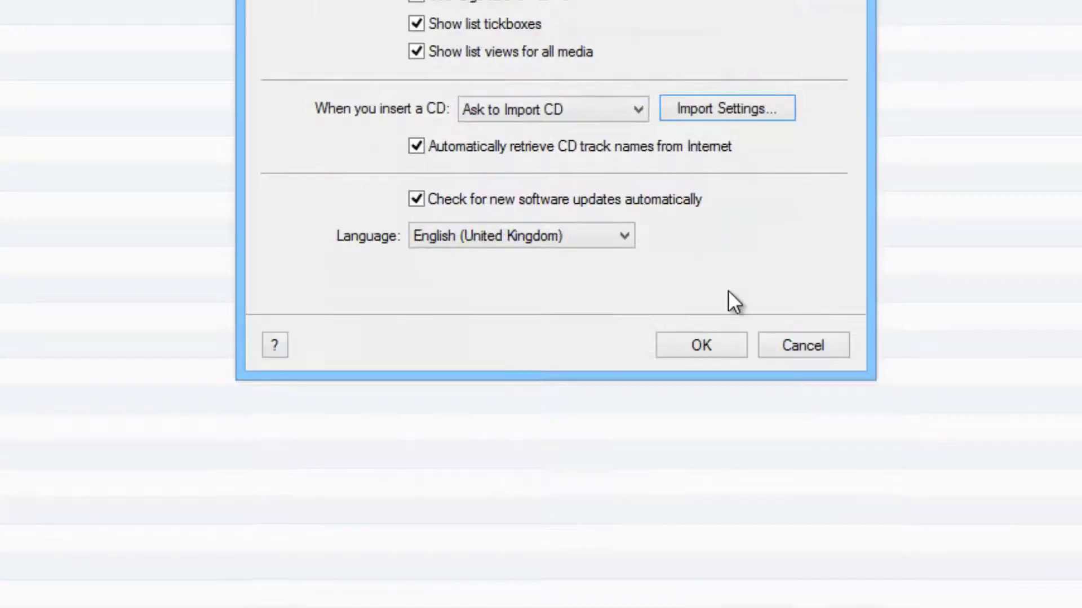
pyautogui.click(717, 341)
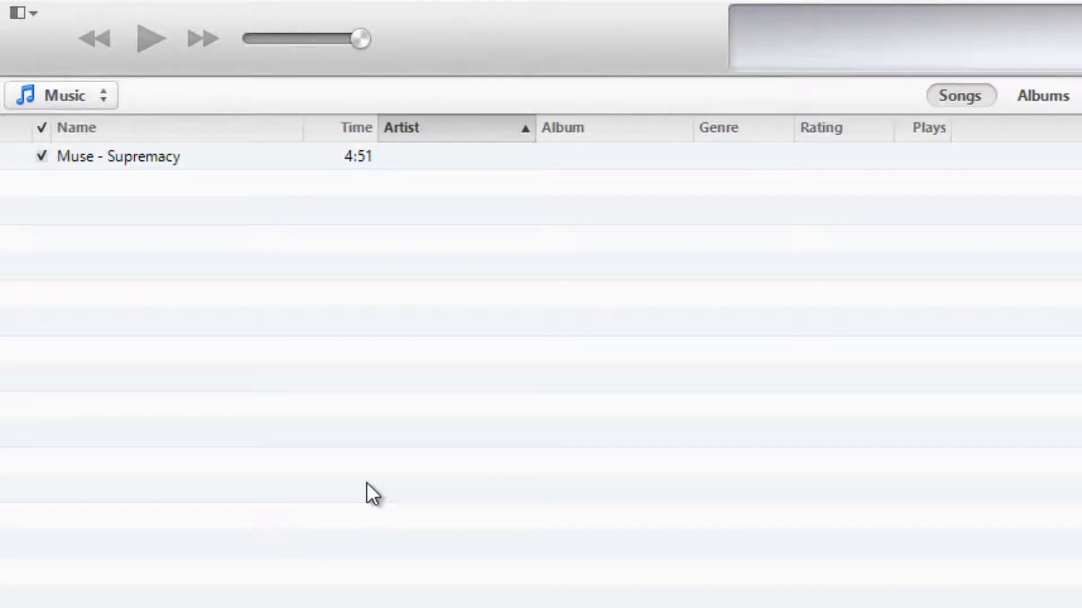
# Step: Set Muse - Supremacy to start at 0:00 and stop at 0:40, and create an AAC version of it
pyautogui.rightClick(86, 162)
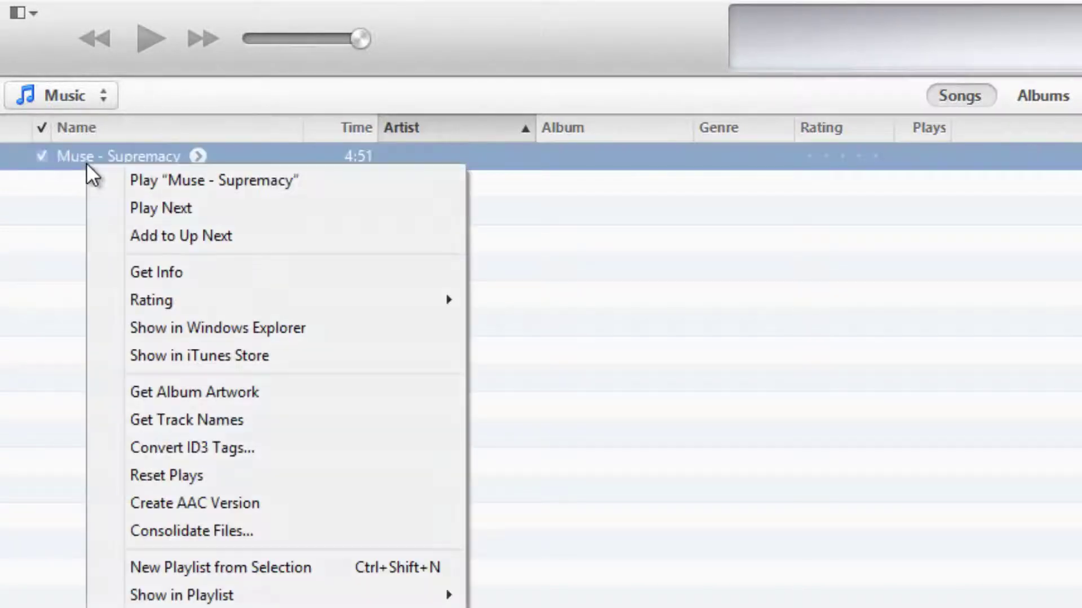
pyautogui.click(200, 270)
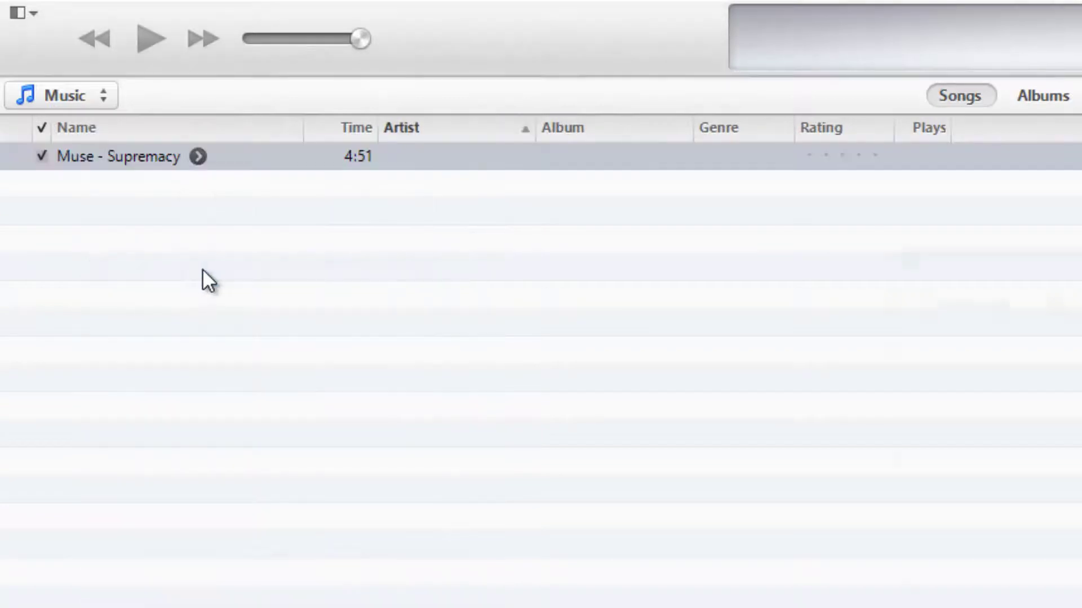
pyautogui.click(240, 66)
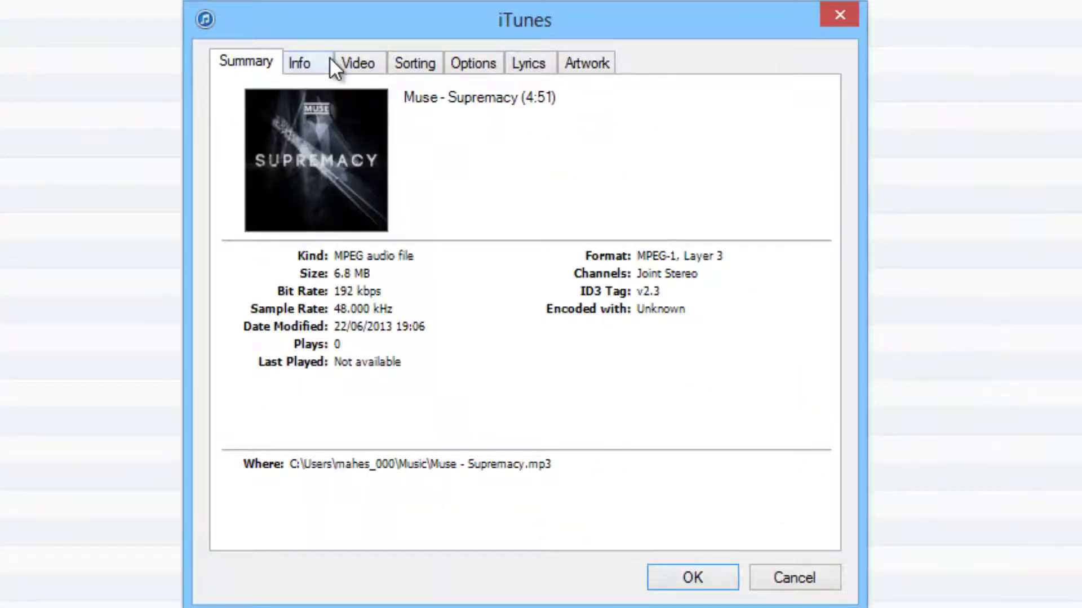
pyautogui.click(464, 62)
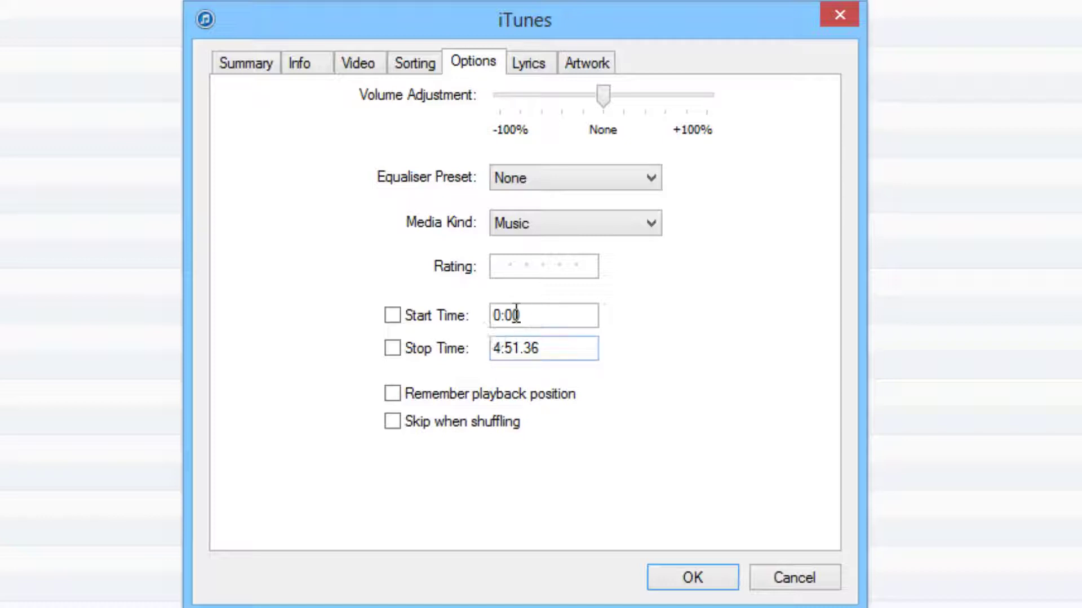
pyautogui.click(411, 315)
pyautogui.moveTo(563, 347); pyautogui.dragTo(377, 355)
pyautogui.write('0:40')
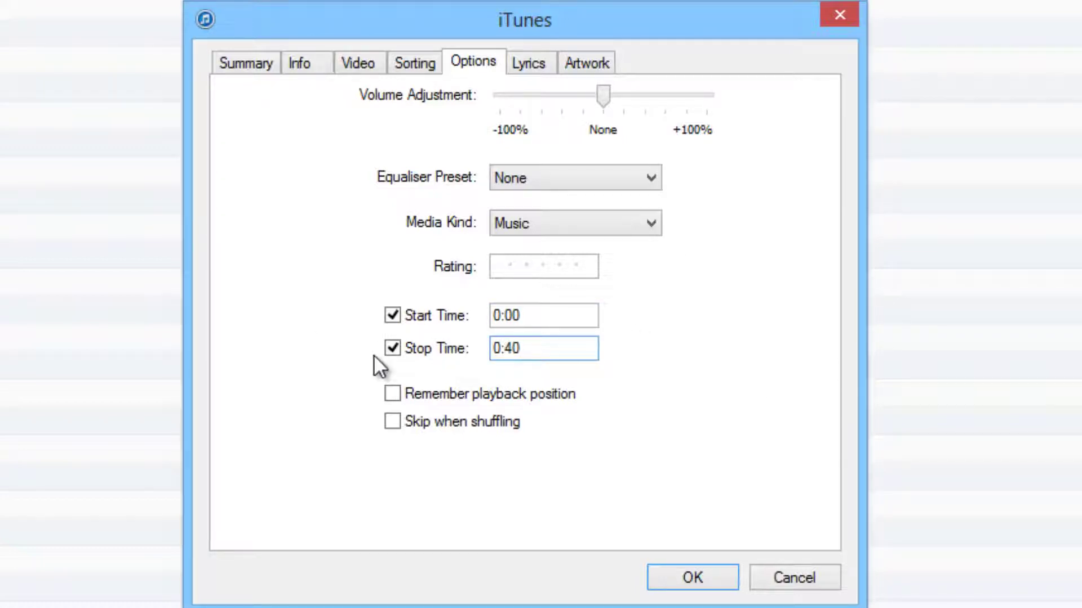
pyautogui.click(694, 580)
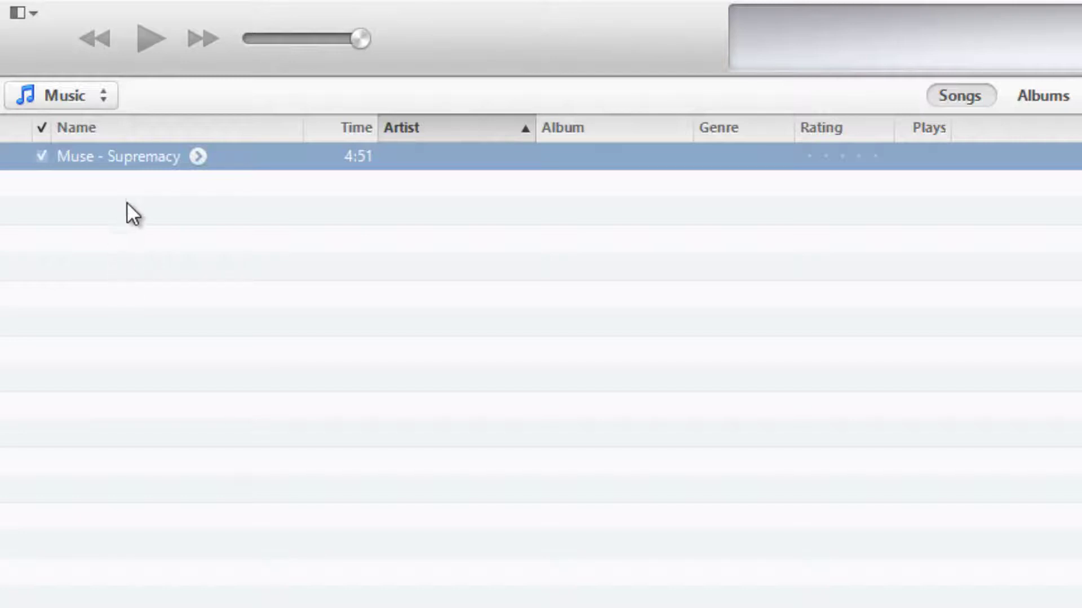
pyautogui.rightClick(121, 165)
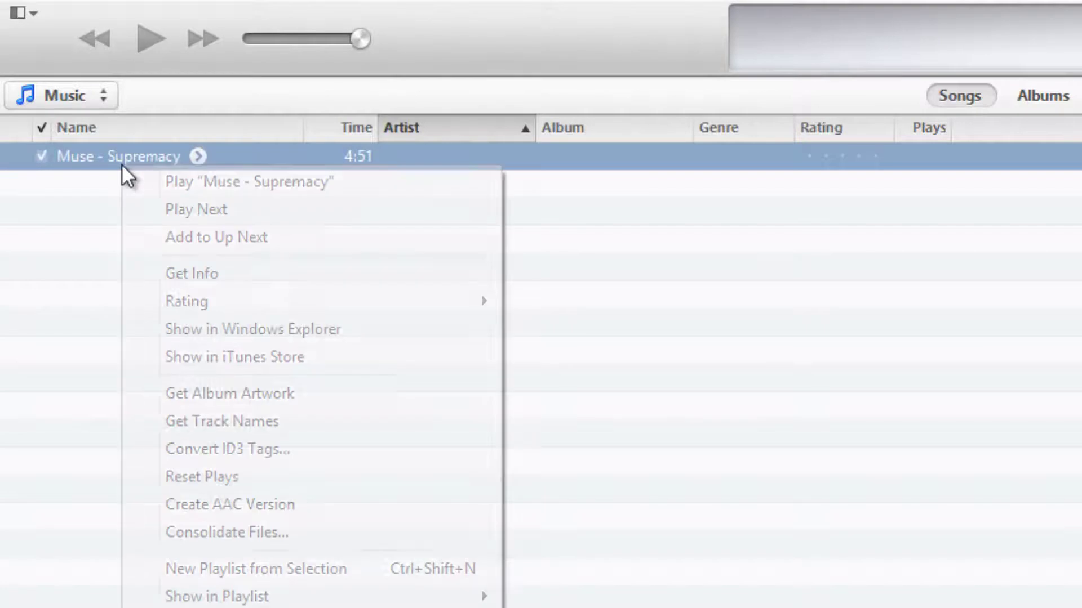
pyautogui.click(230, 503)
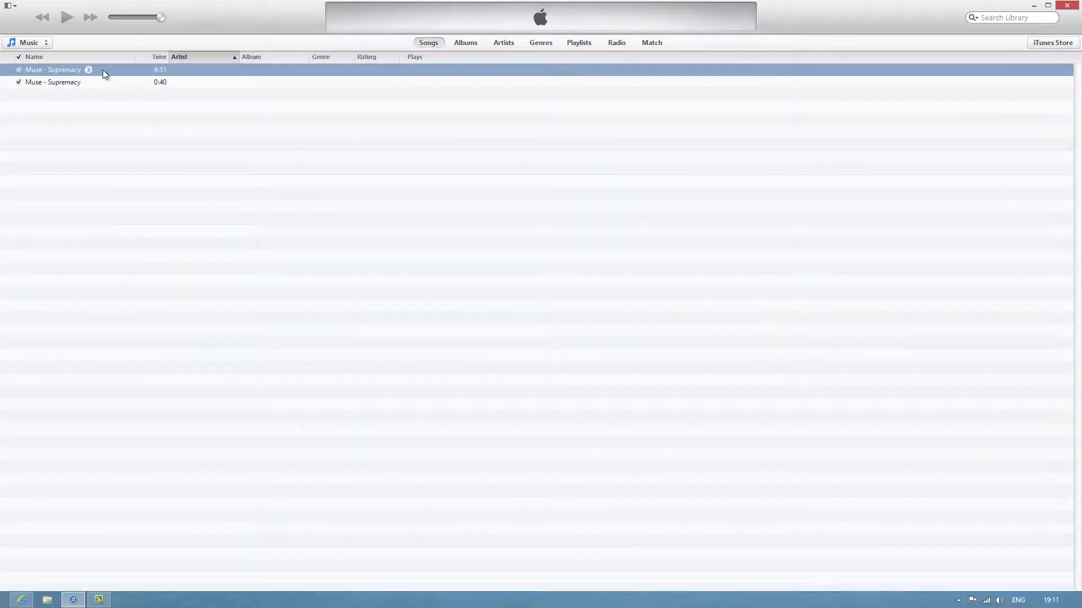
# Step: Turn off the stop time limit in the options of the original 4:51 song
pyautogui.rightClick(65, 70)
pyautogui.click(92, 118)
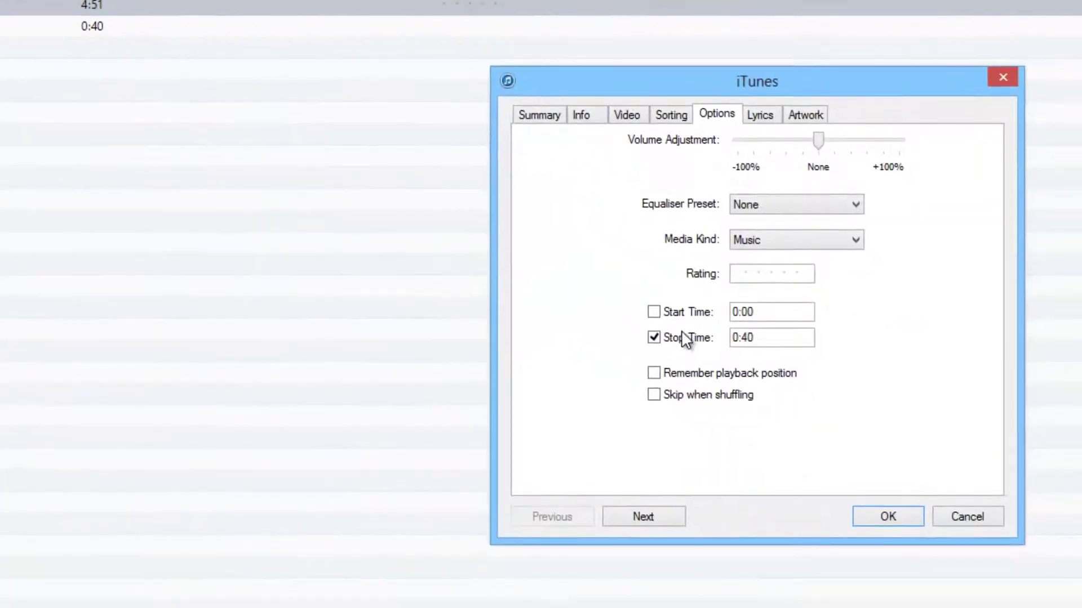
pyautogui.click(855, 445)
pyautogui.click(1057, 607)
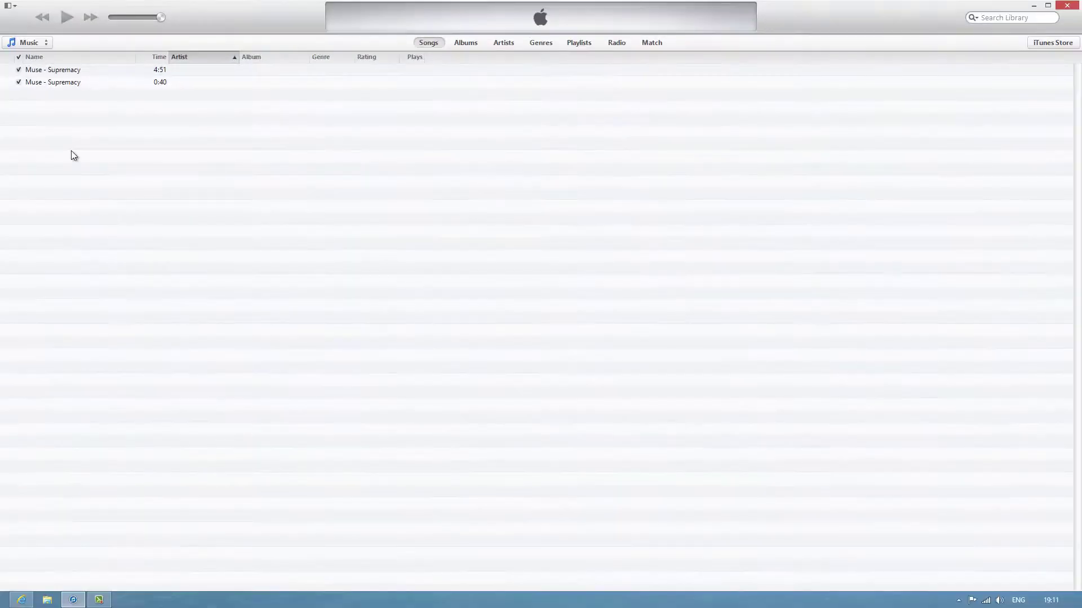
# Step: Show the 0:40 version of the song in Windows Explorer and maximize the folder window
pyautogui.click(50, 79)
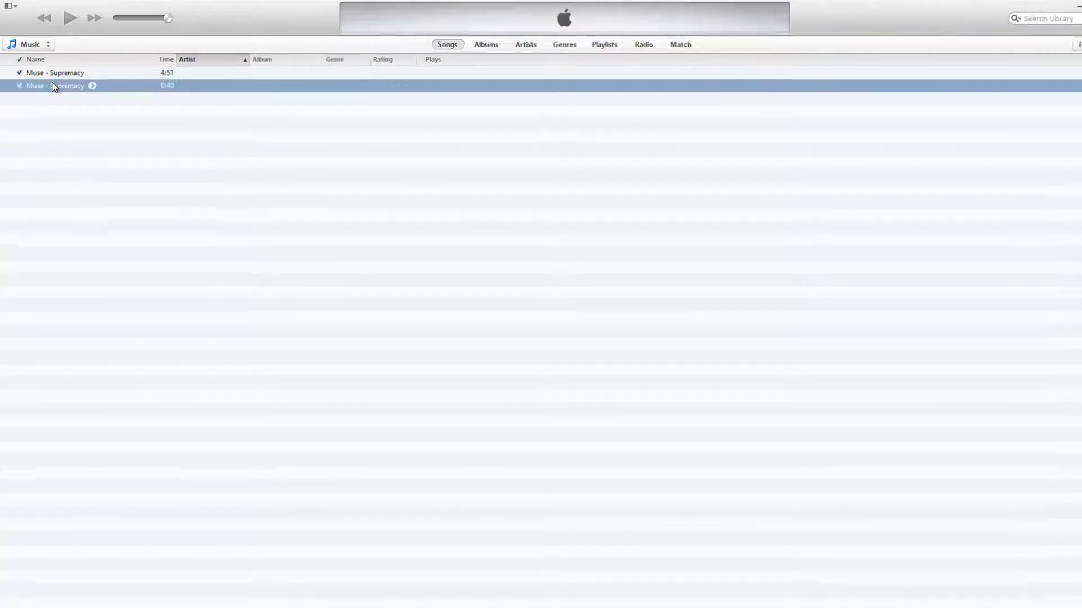
pyautogui.rightClick(50, 79)
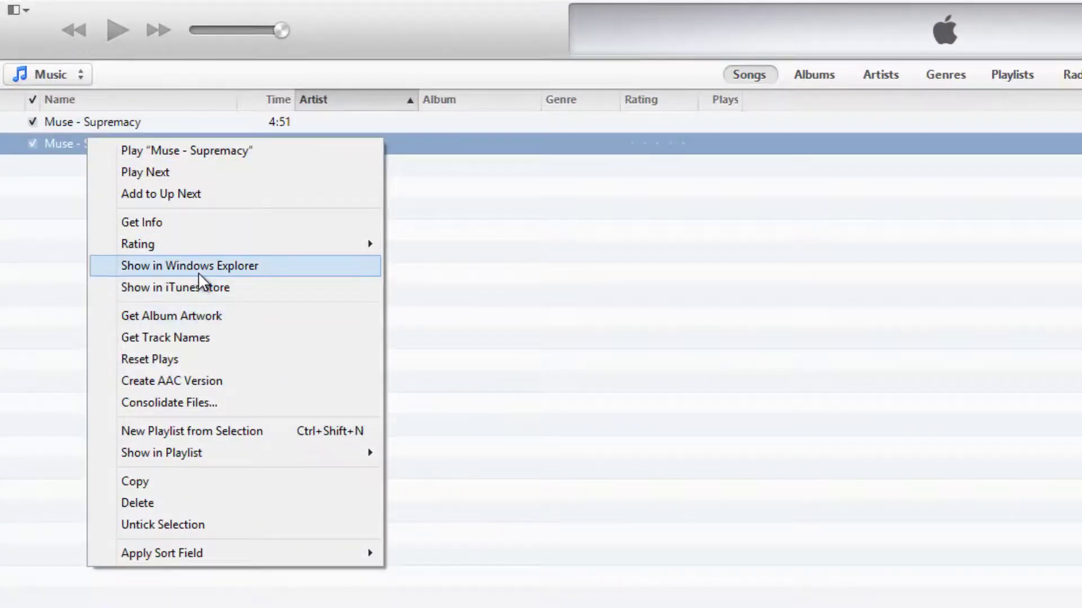
pyautogui.click(198, 269)
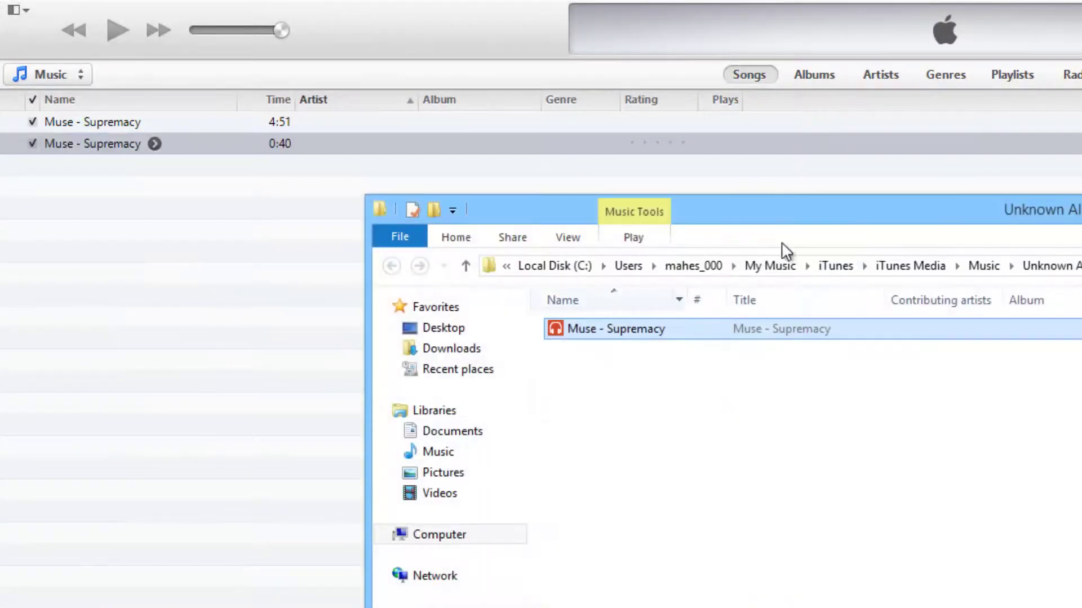
pyautogui.moveTo(791, 219); pyautogui.dragTo(717, 6)
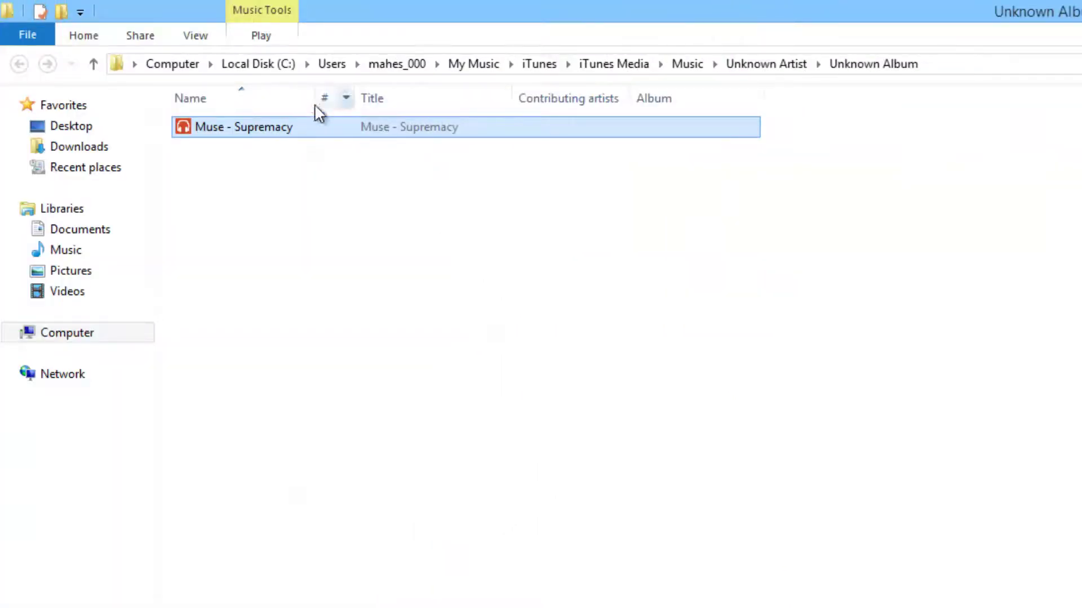
# Step: Turn on the display of file name extensions in the folder
pyautogui.click(216, 40)
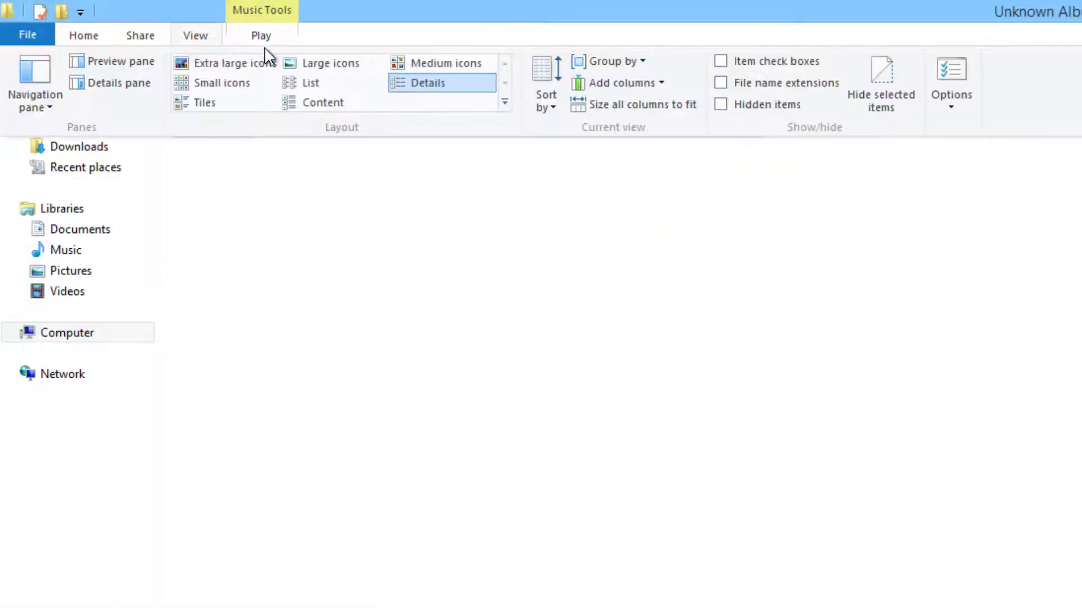
pyautogui.click(749, 85)
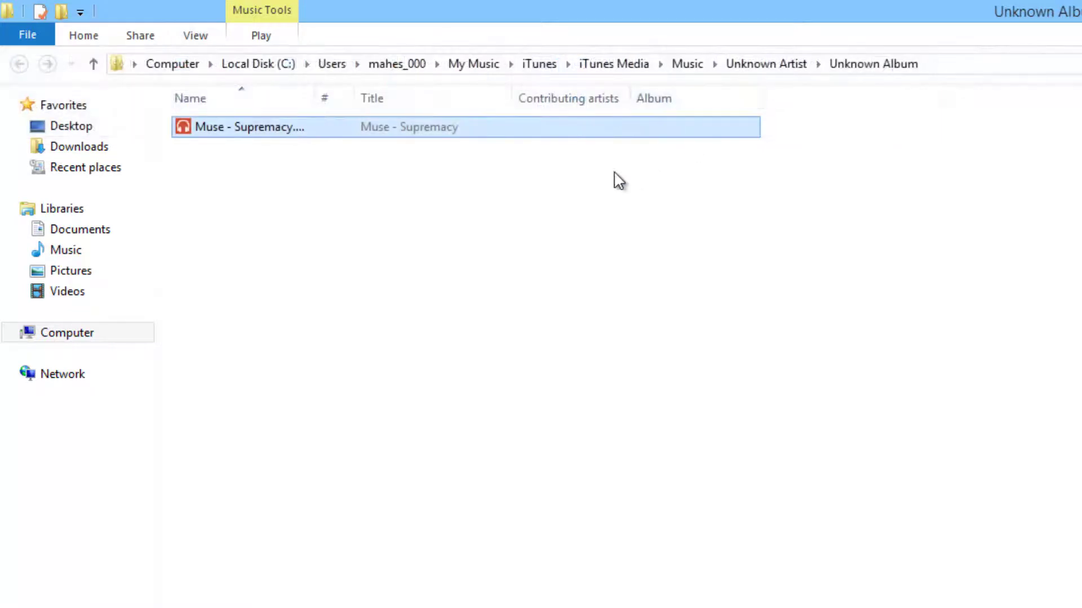
pyautogui.click(42, 33)
pyautogui.click(1036, 403)
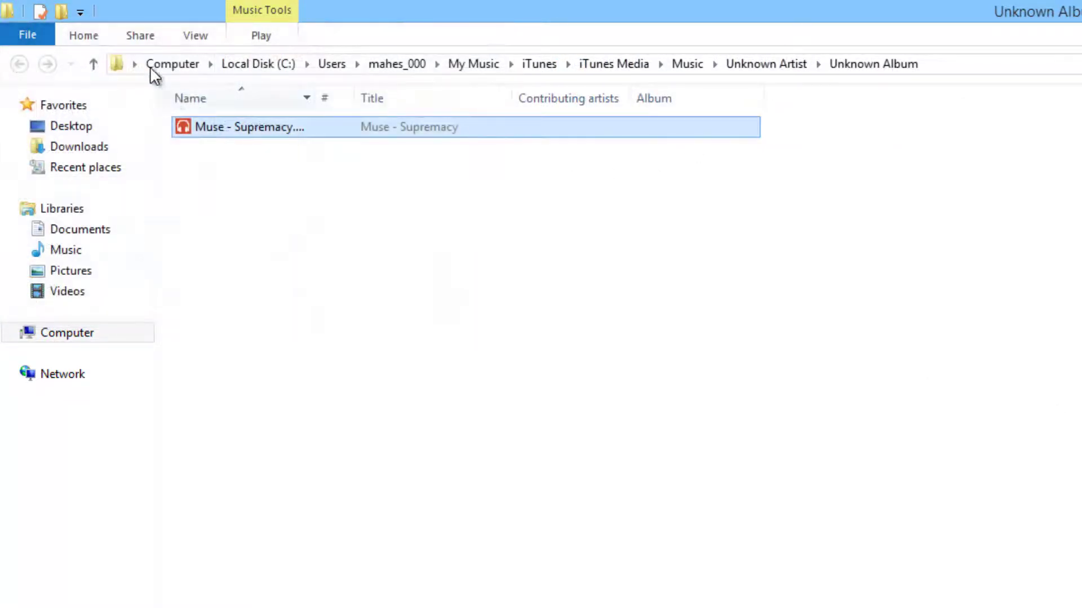
# Step: Turn "Hide extensions for known file types" on and off again in the advanced folder view settings, and apply them
pyautogui.click(81, 37)
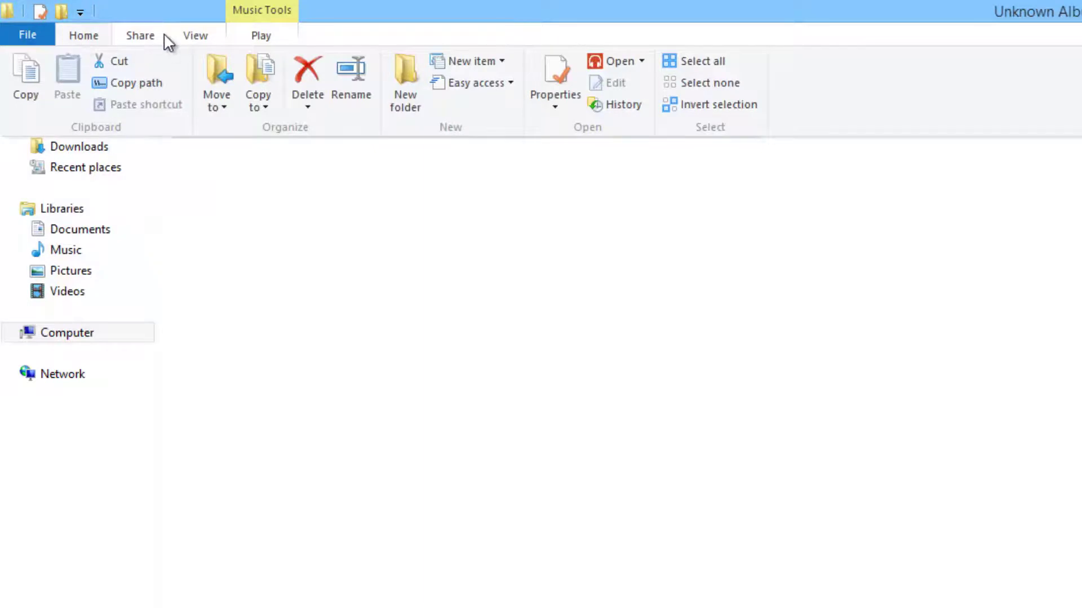
pyautogui.click(191, 37)
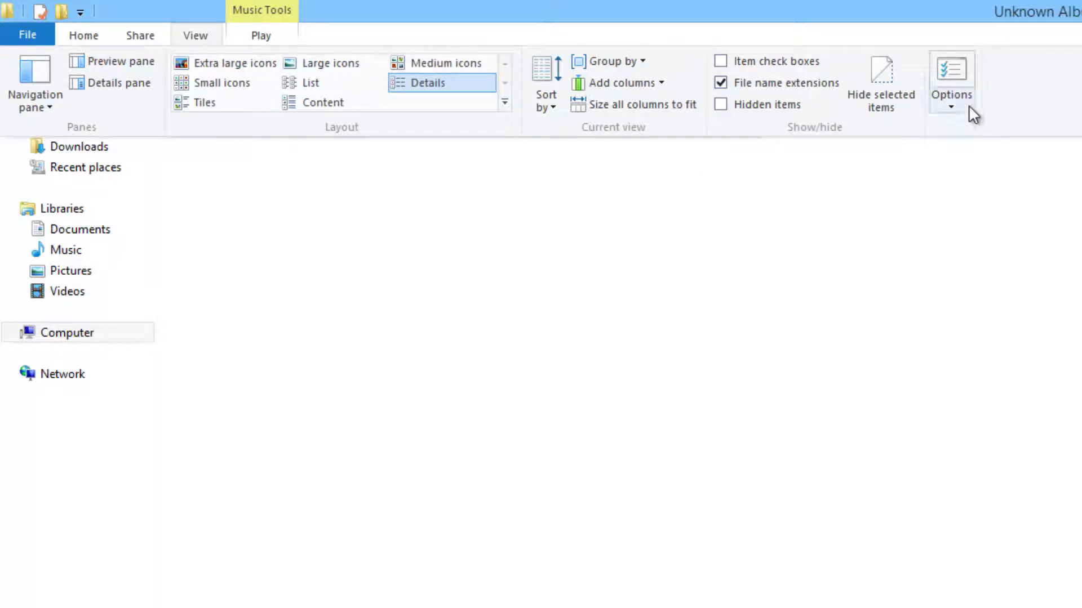
pyautogui.click(957, 69)
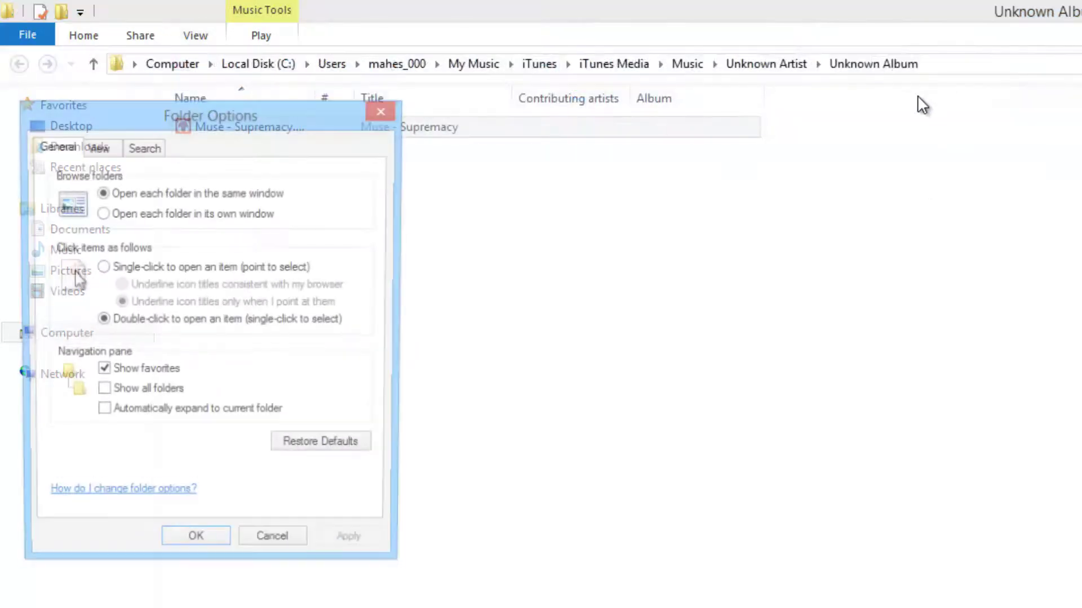
pyautogui.click(106, 150)
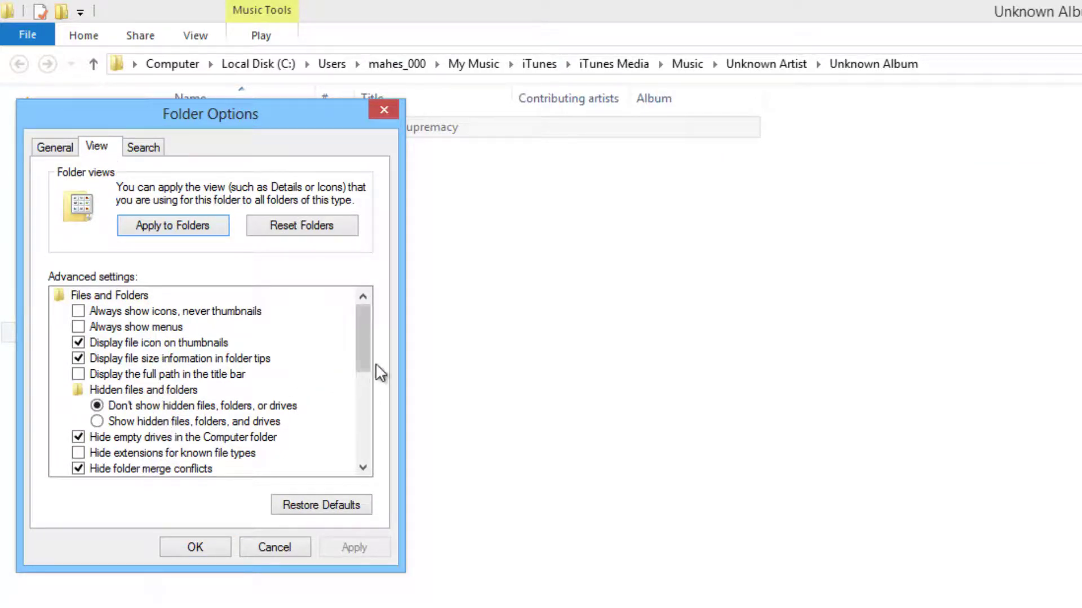
pyautogui.scroll(-1, 359, 372)
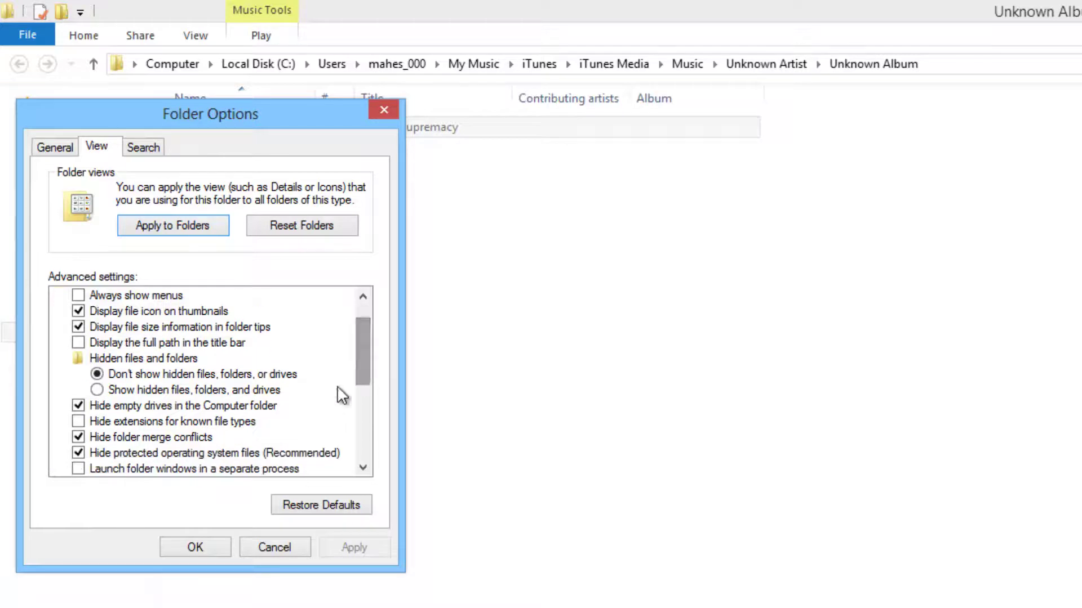
pyautogui.click(204, 420)
pyautogui.click(204, 420)
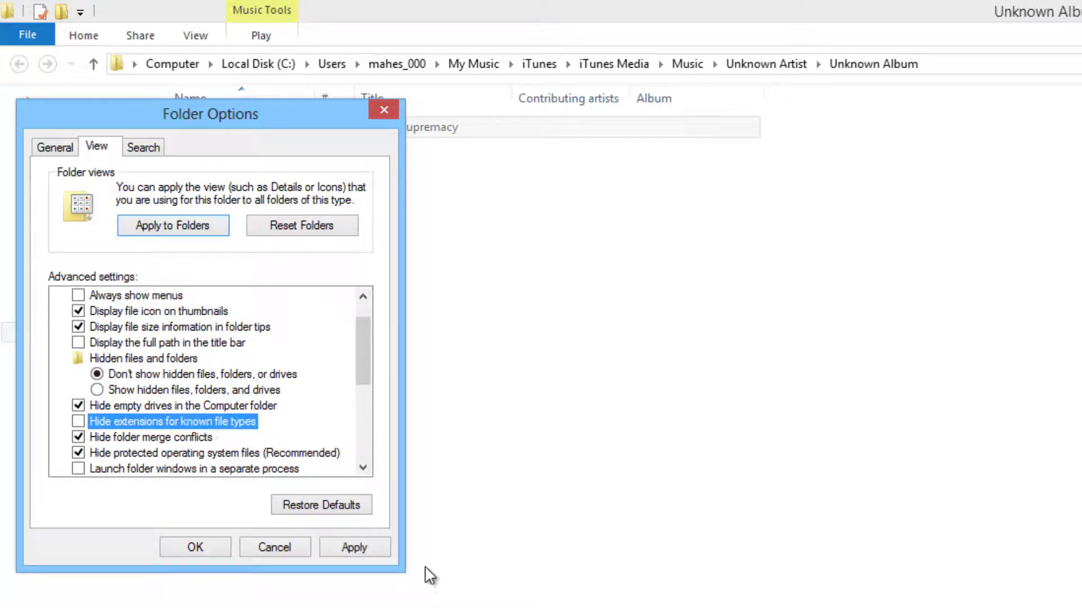
pyautogui.click(355, 547)
pyautogui.click(196, 546)
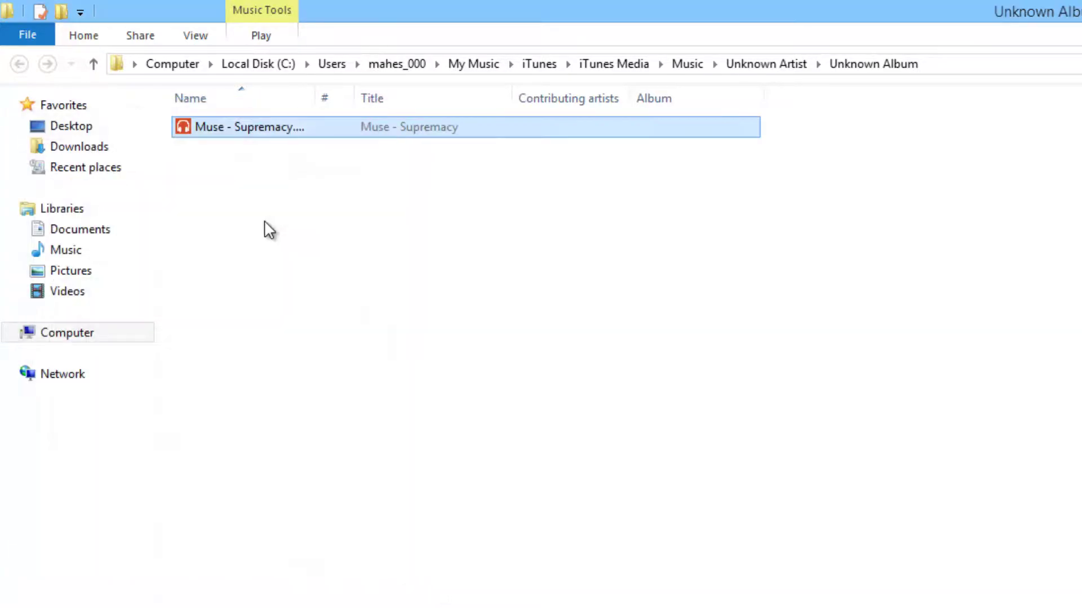
# Step: Change the extension of the Muse - Supremacy file from m4a to m4r and confirm the change
pyautogui.click(252, 126)
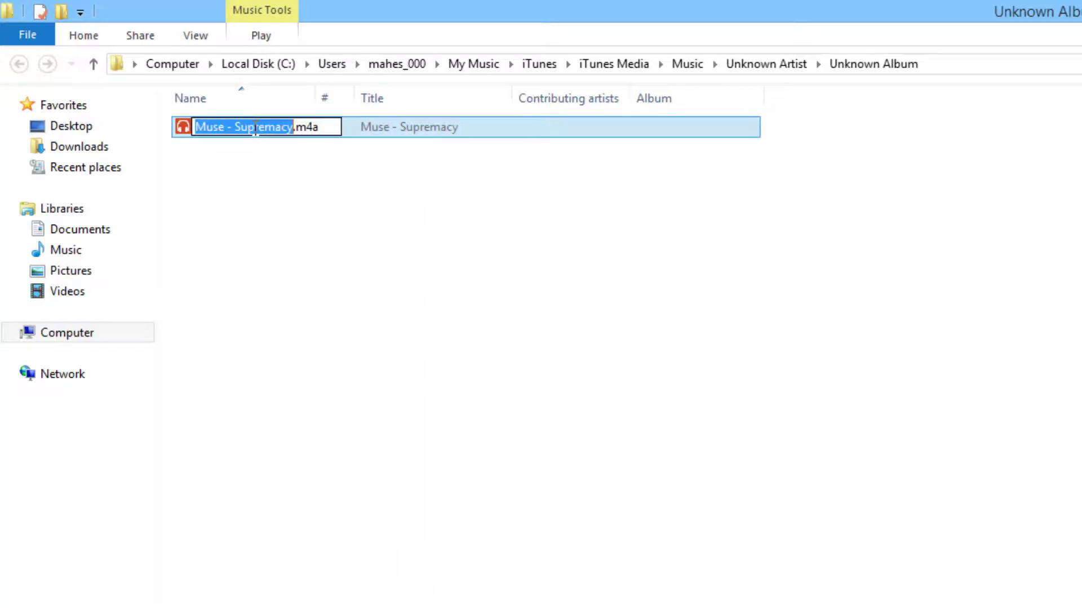
pyautogui.press('Right')
pyautogui.press('Right')
pyautogui.press('Right')
pyautogui.press('Right')
pyautogui.press('Right')
pyautogui.press('BackSpace')
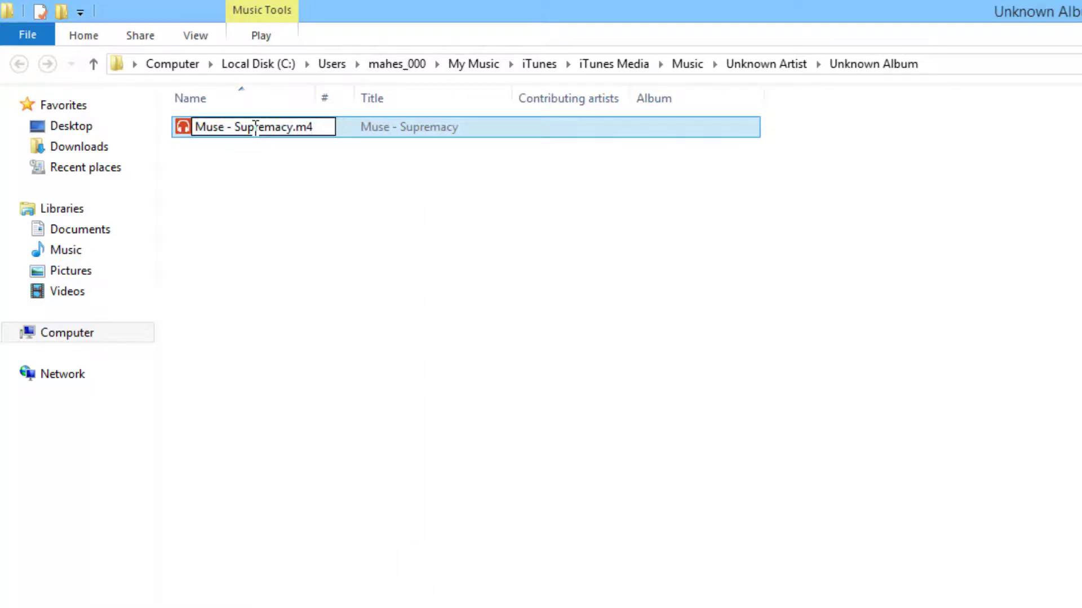
pyautogui.write('a')
pyautogui.press('BackSpace')
pyautogui.write('r')
pyautogui.press('Return')
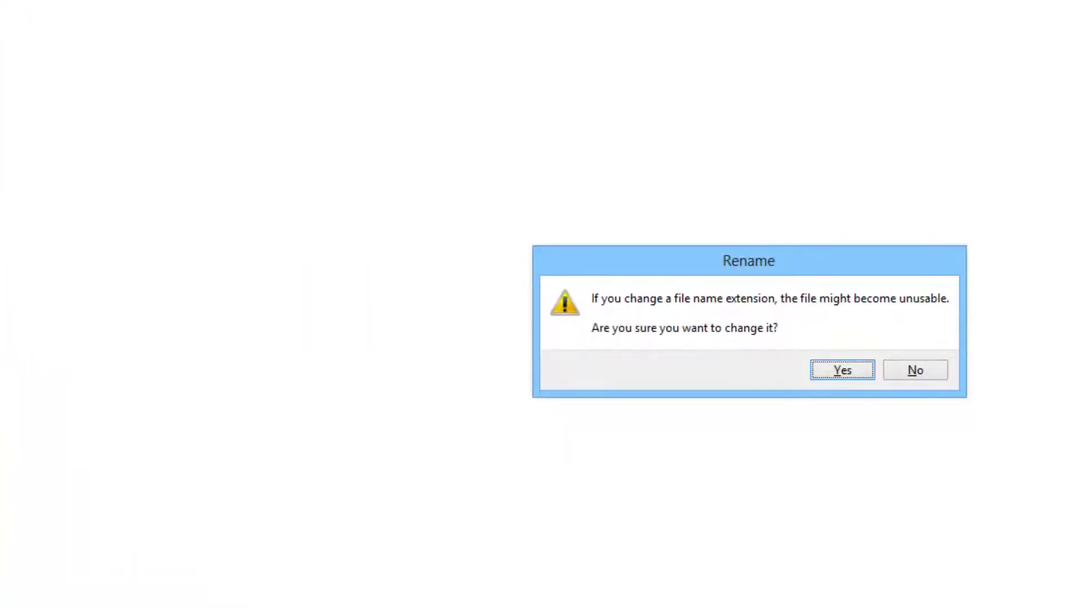
pyautogui.press('Return')
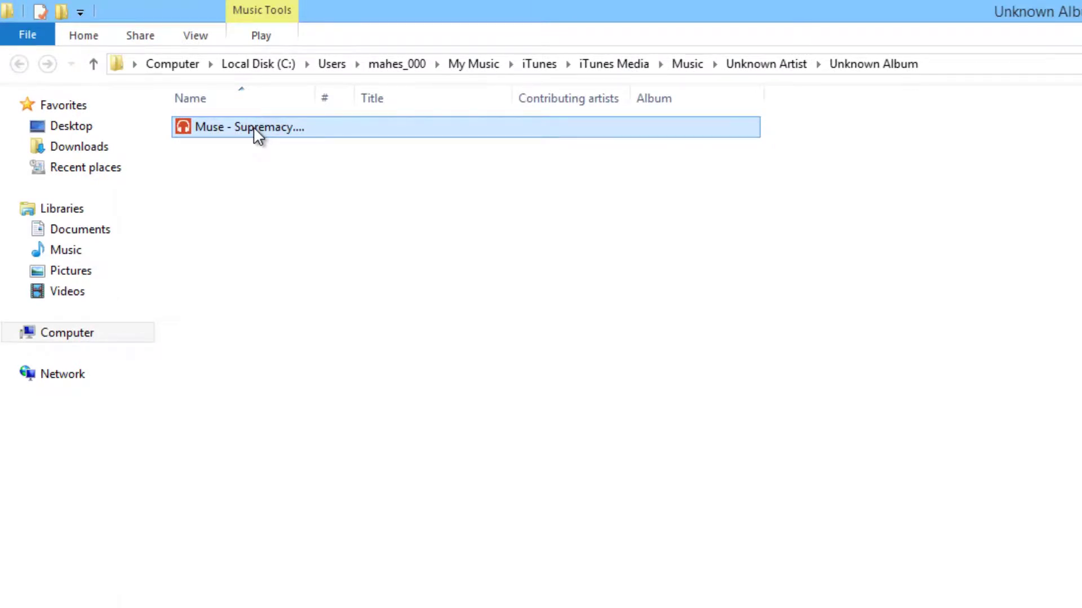
# Step: Open the renamed Muse - Supremacy file in iTunes and pause its playback
pyautogui.doubleClick(253, 127)
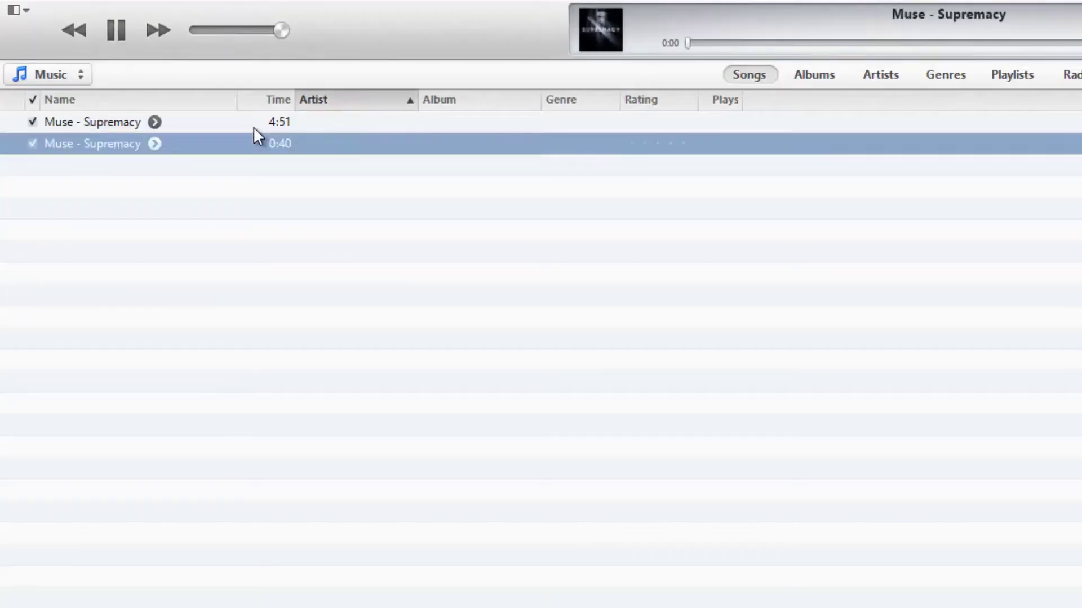
pyautogui.click(126, 33)
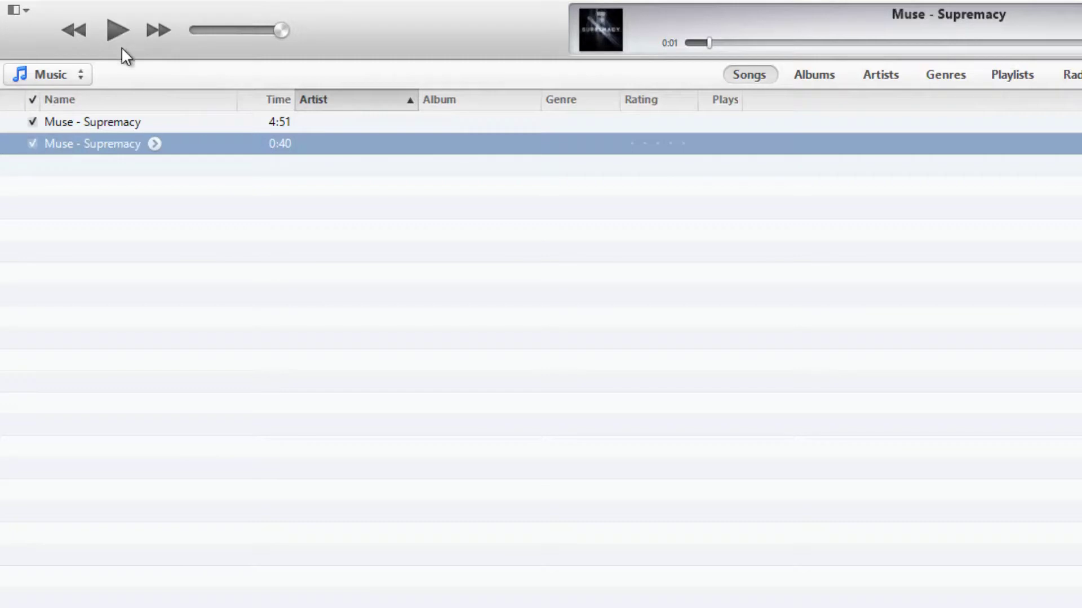
# Step: Switch the library to Tones, play part of the Muse - Supremacy tone and pause it
pyautogui.click(75, 70)
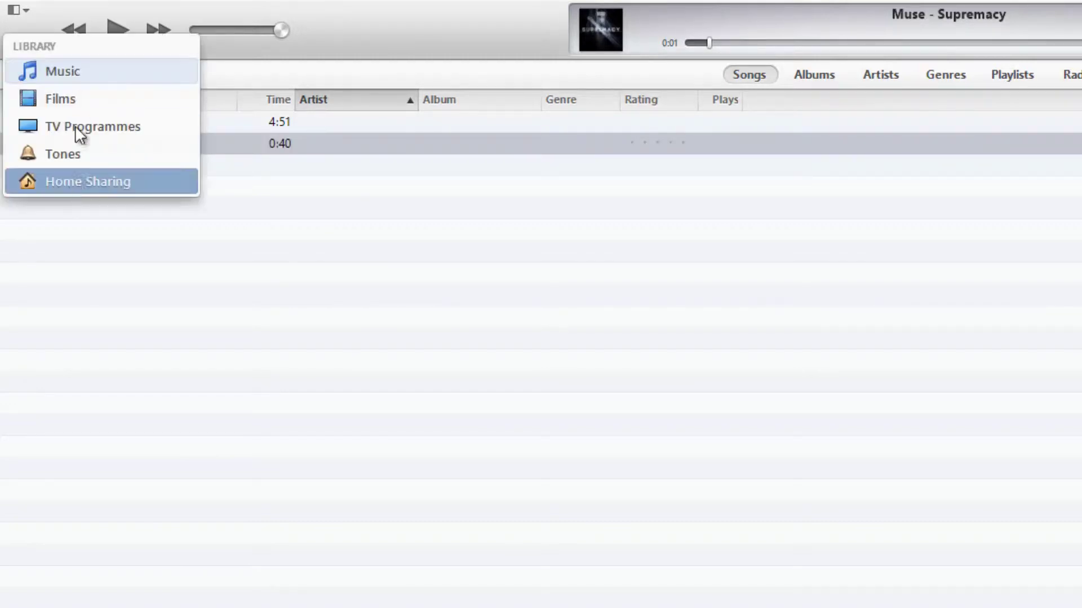
pyautogui.click(68, 171)
pyautogui.click(36, 70)
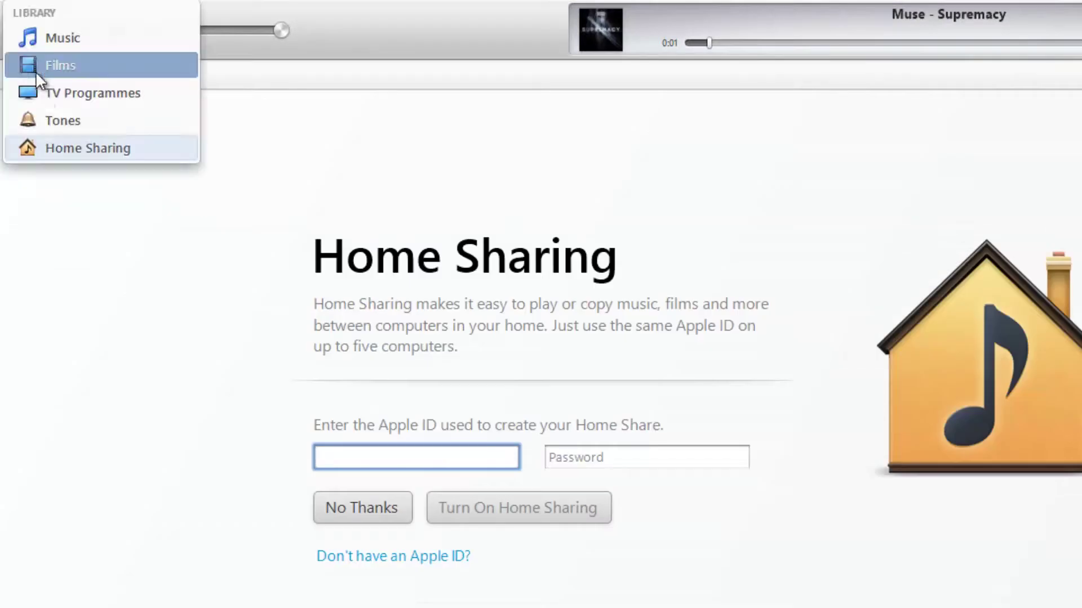
pyautogui.click(46, 123)
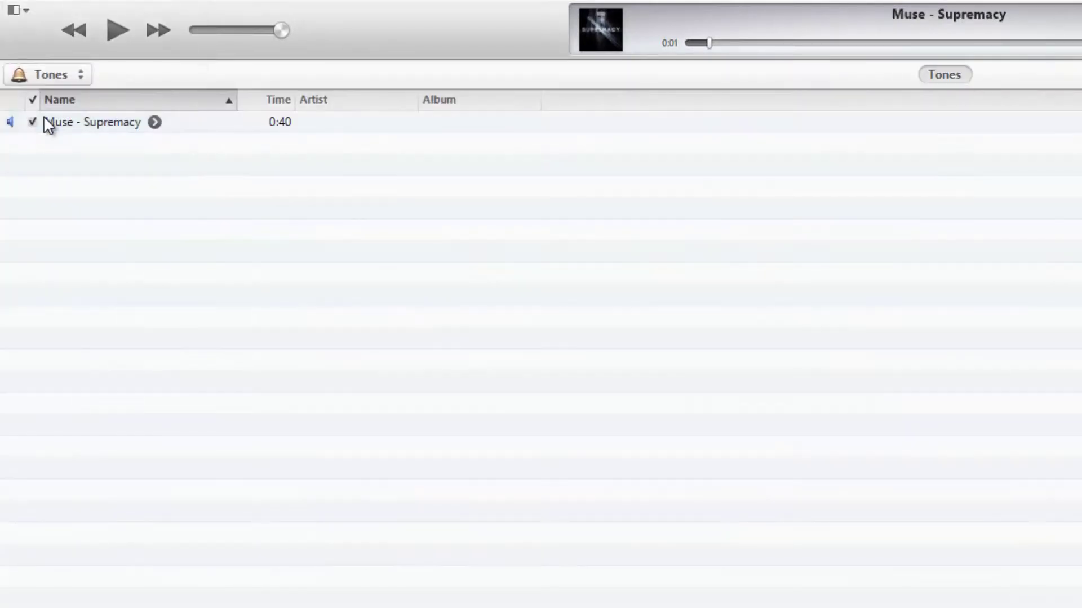
pyautogui.doubleClick(108, 121)
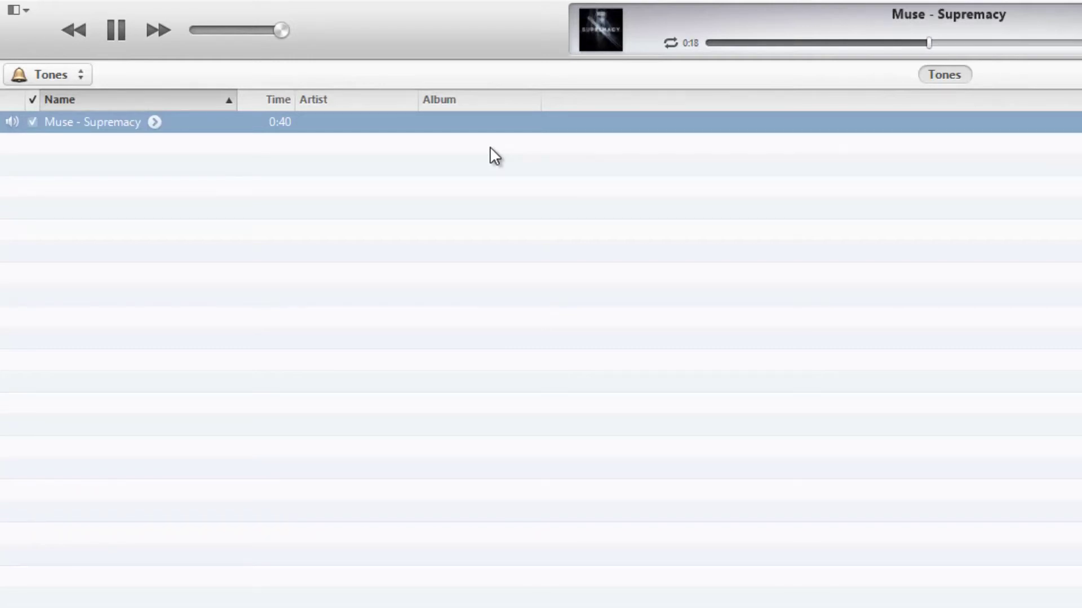
pyautogui.press('space')
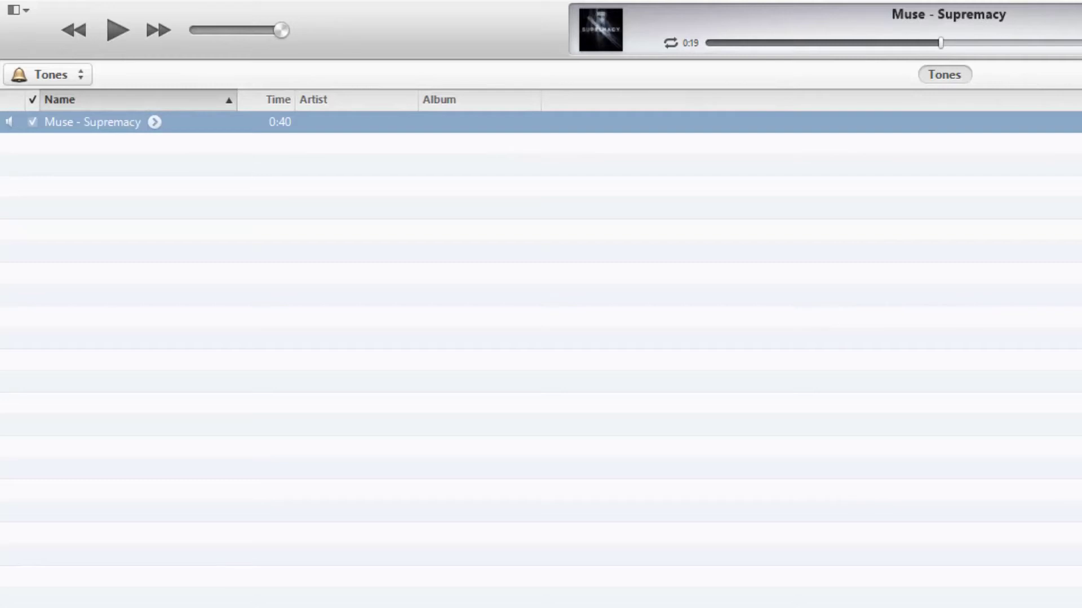